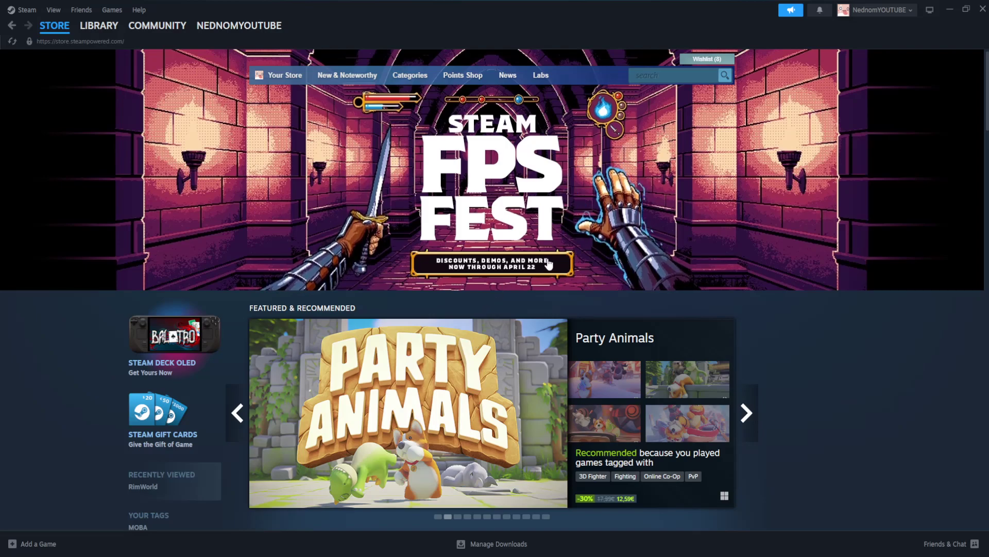
- Go from the store to your own profile via the account menu and show your games list
click(878, 13)
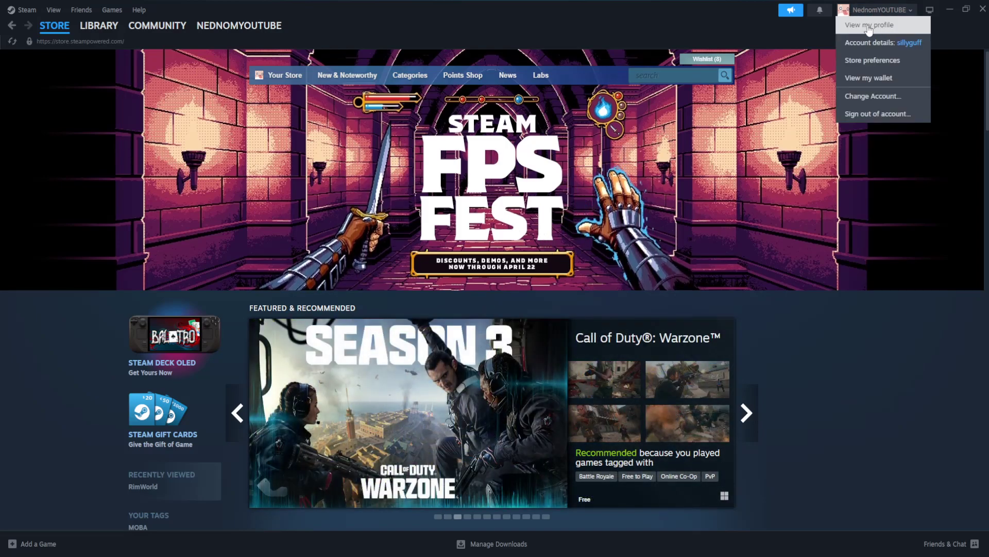
click(870, 25)
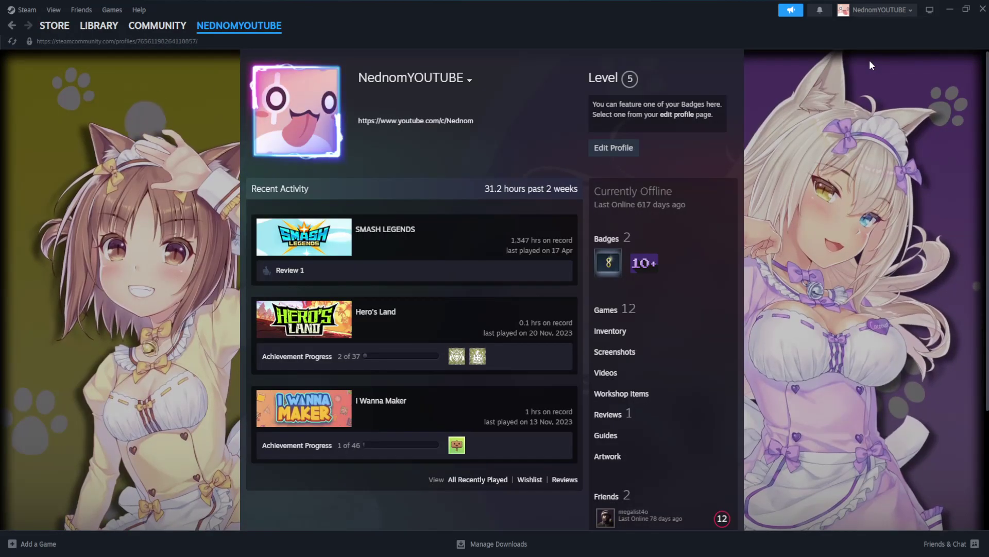
click(606, 311)
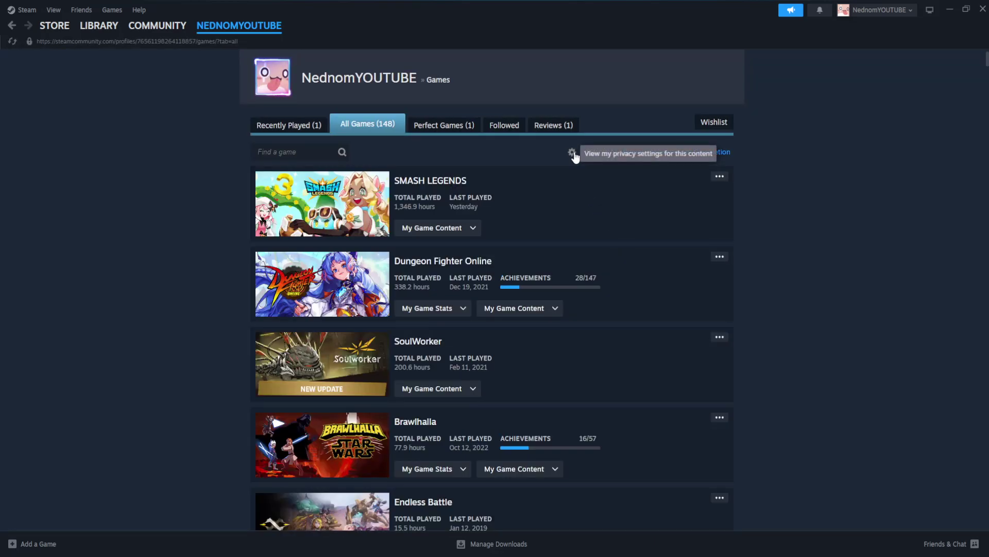
- Reach Privacy Settings from the games list gear and review what Game details covers, including achievements
click(572, 155)
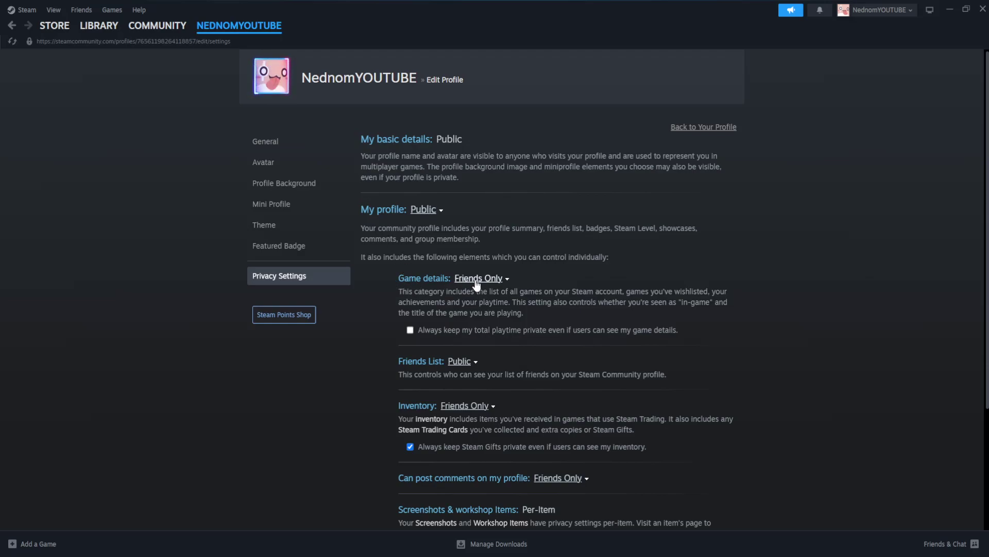
drag(414, 292, 526, 292)
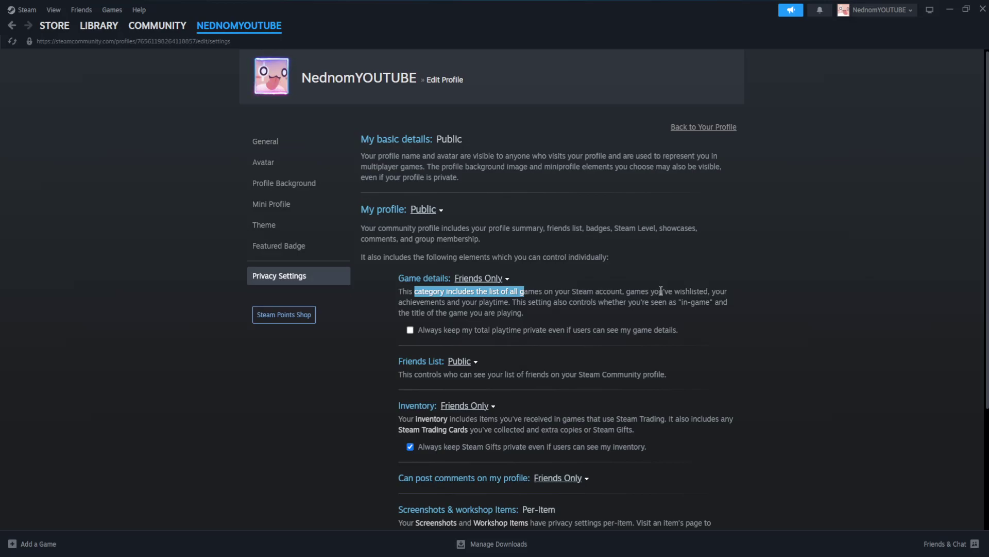
drag(399, 302, 441, 302)
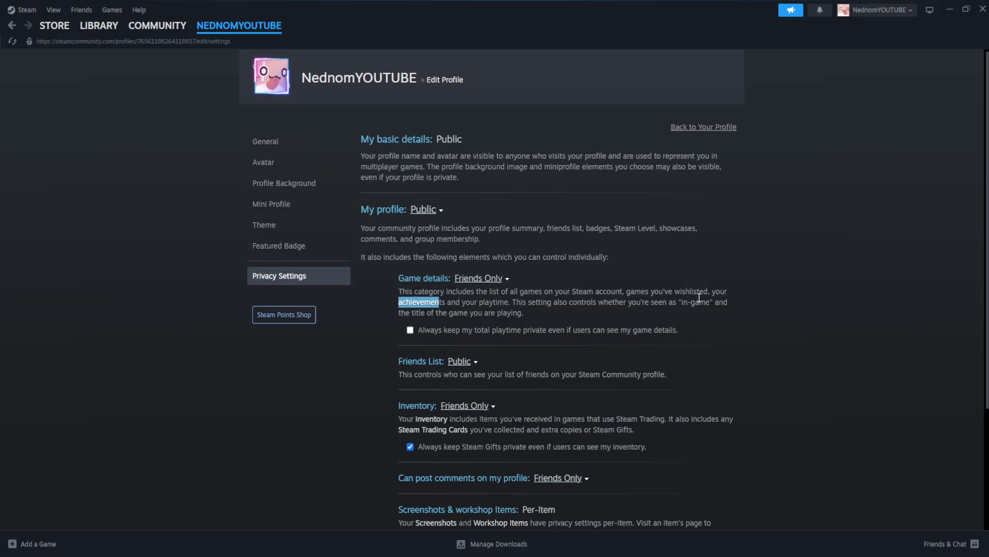
drag(712, 291, 727, 292)
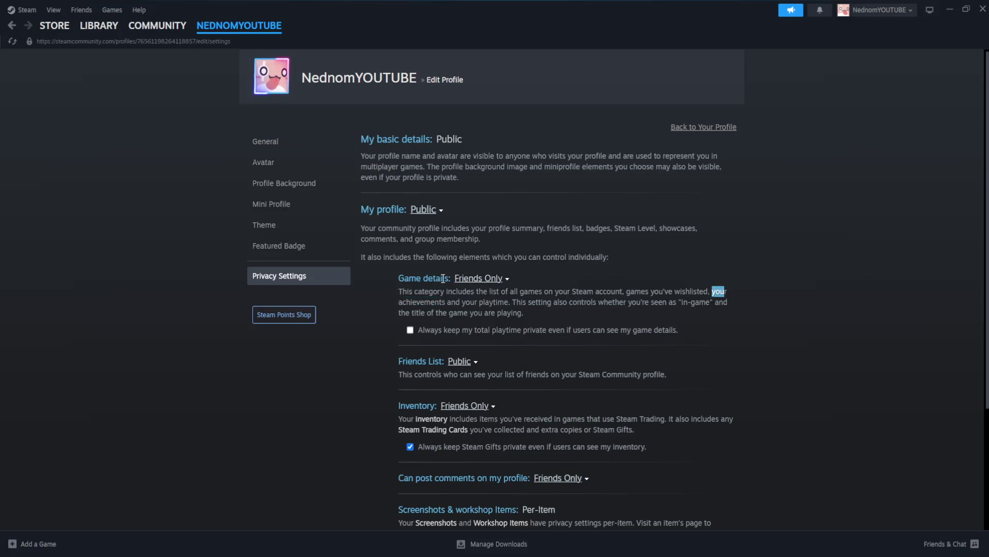
drag(408, 279, 506, 285)
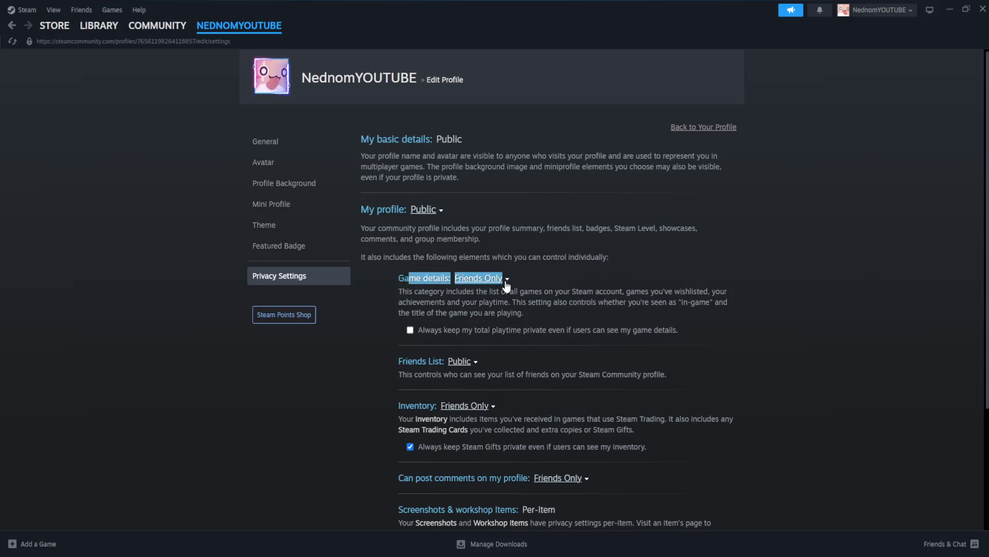
- Change Game details visibility from Friends Only to Private so achievements and playtime are hidden
click(495, 280)
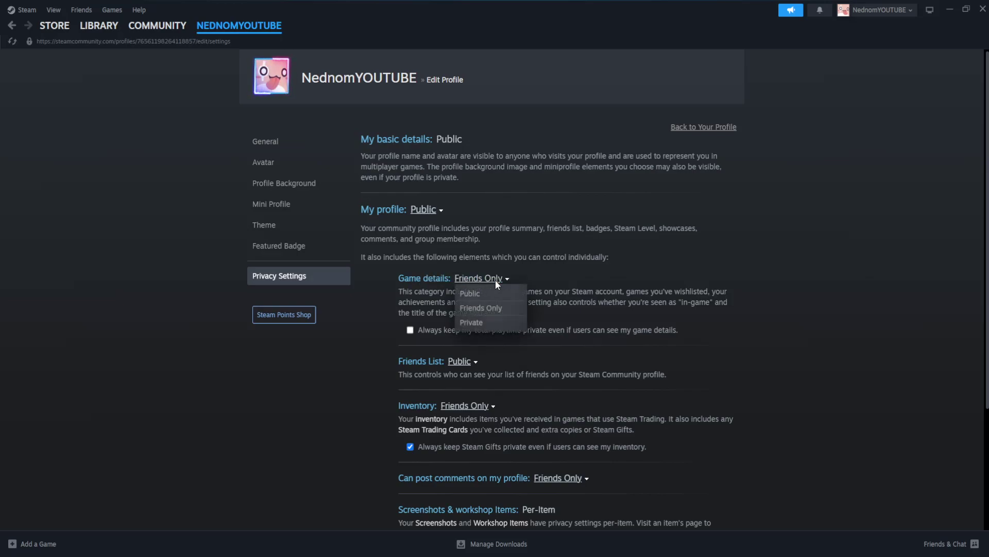
click(473, 324)
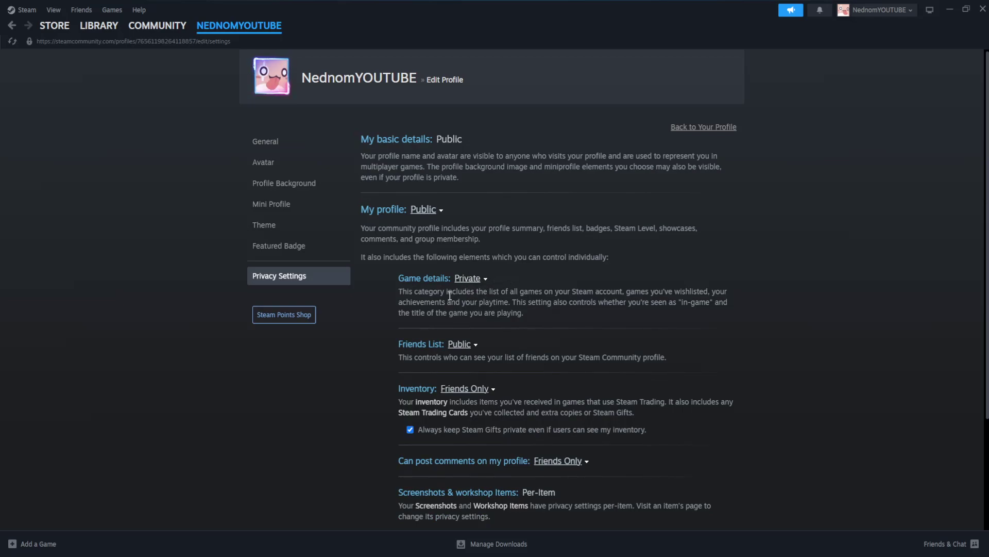
drag(473, 293, 718, 302)
click(718, 302)
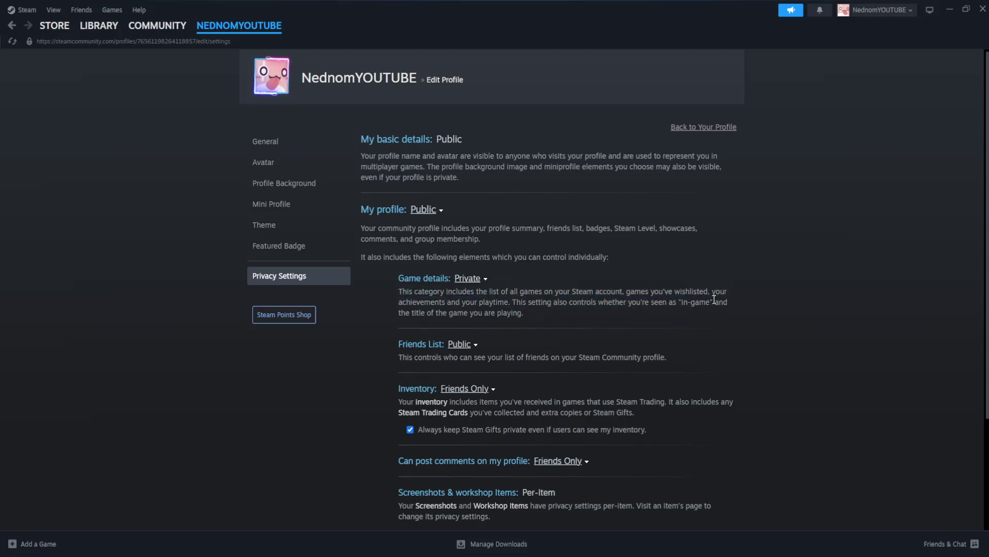